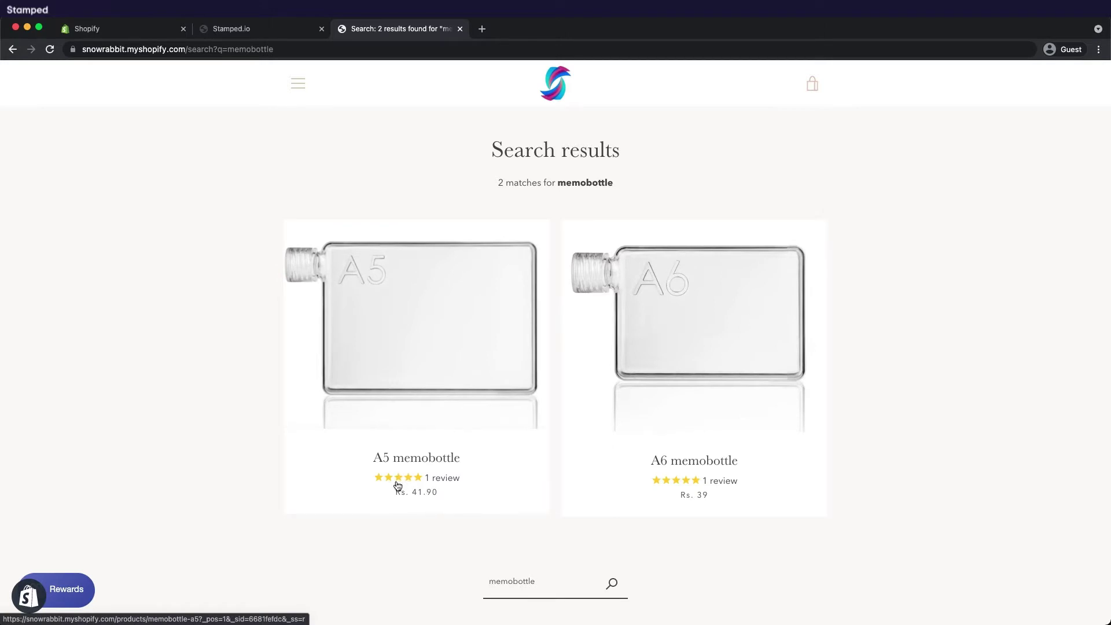
Scroll through the memobottle search results listing the A5 and A6 memobottle products
scroll(359, 278, "down", 1)
View the Memobottle group's conditions in Stamped.io, then open the A6 memobottle product in a new tab
left_click(253, 38)
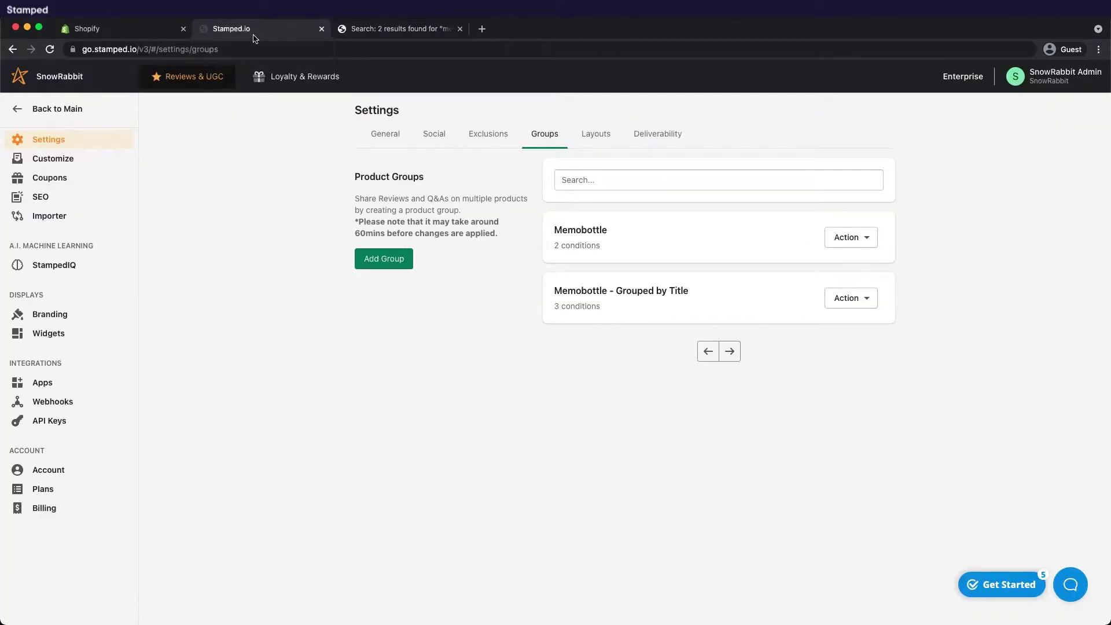
left_click(861, 247)
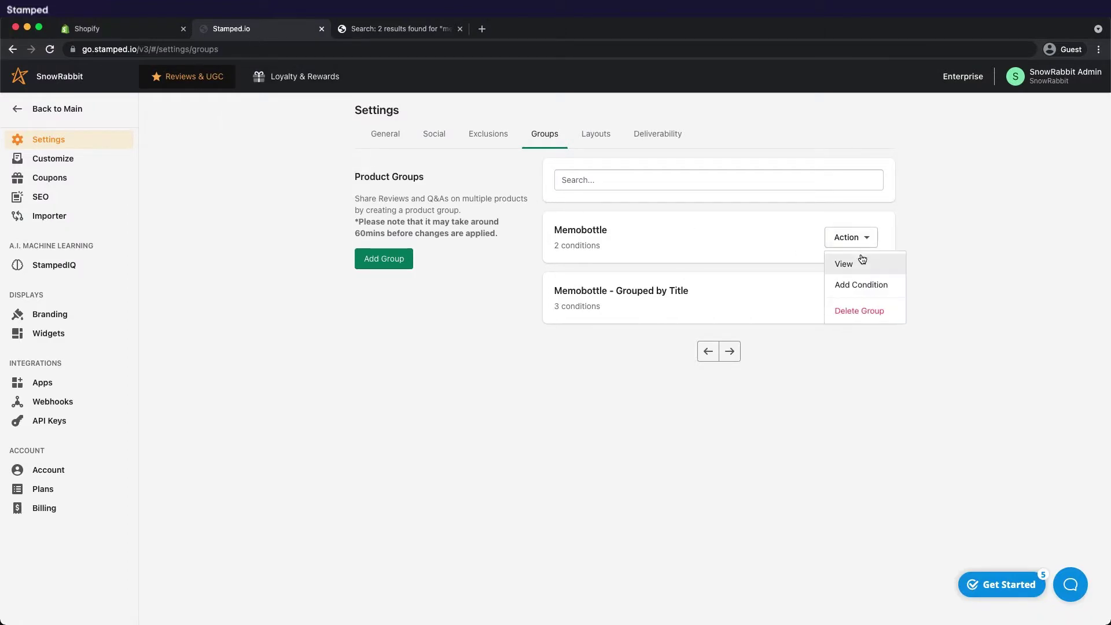
left_click(860, 259)
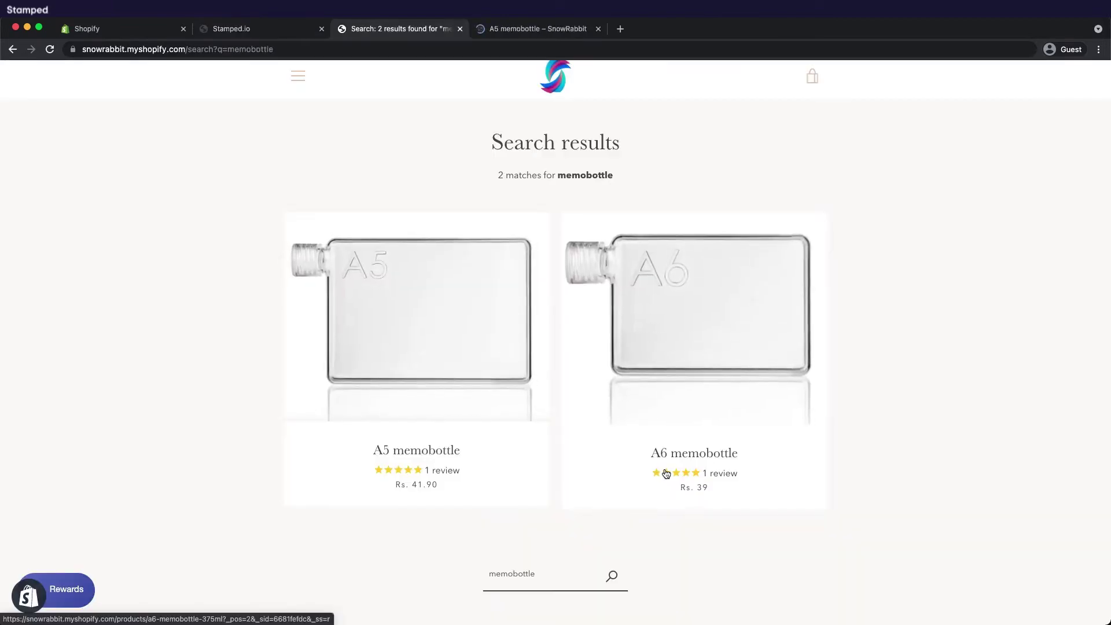
left_click(665, 473, "super")
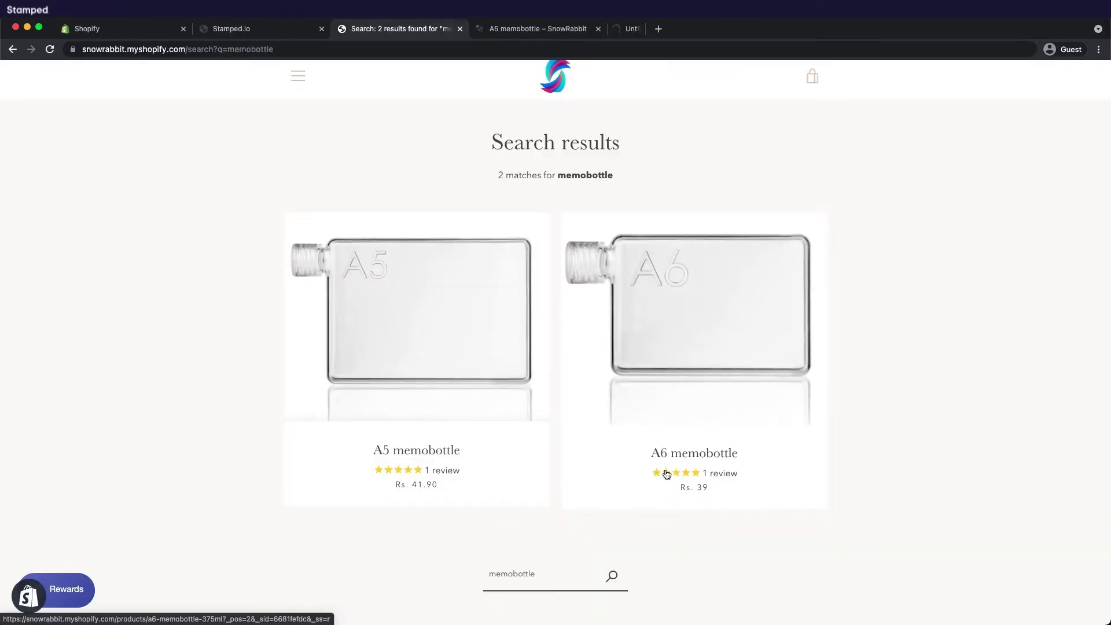
Check the '1 review' sections on the A5 and A6 memobottle product pages
left_click(520, 33)
scroll(594, 396, "down", 7)
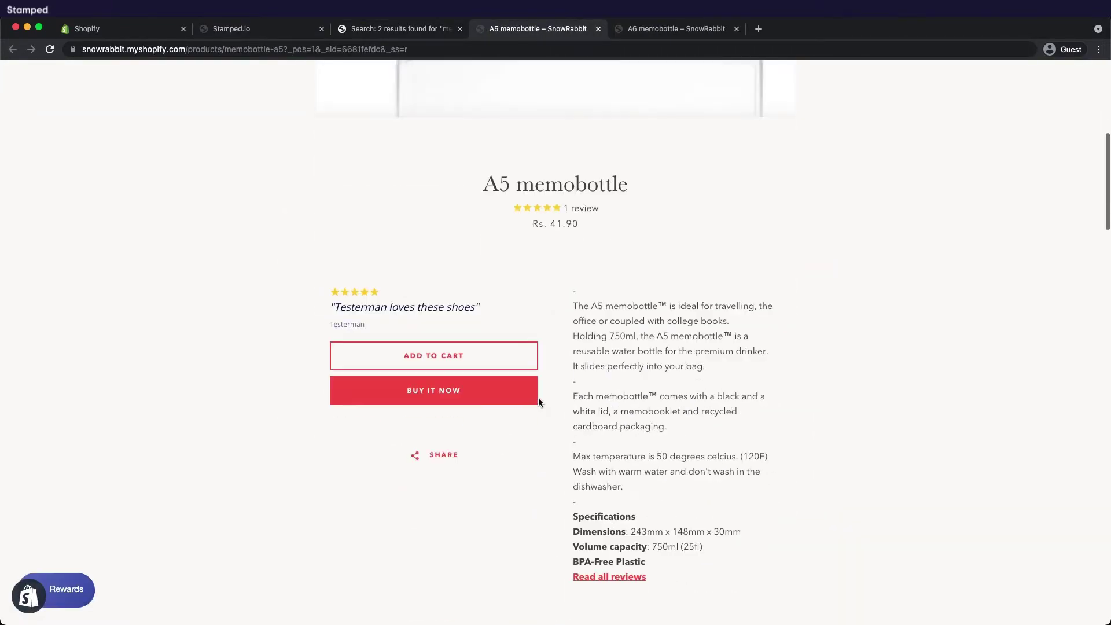
left_click(573, 210)
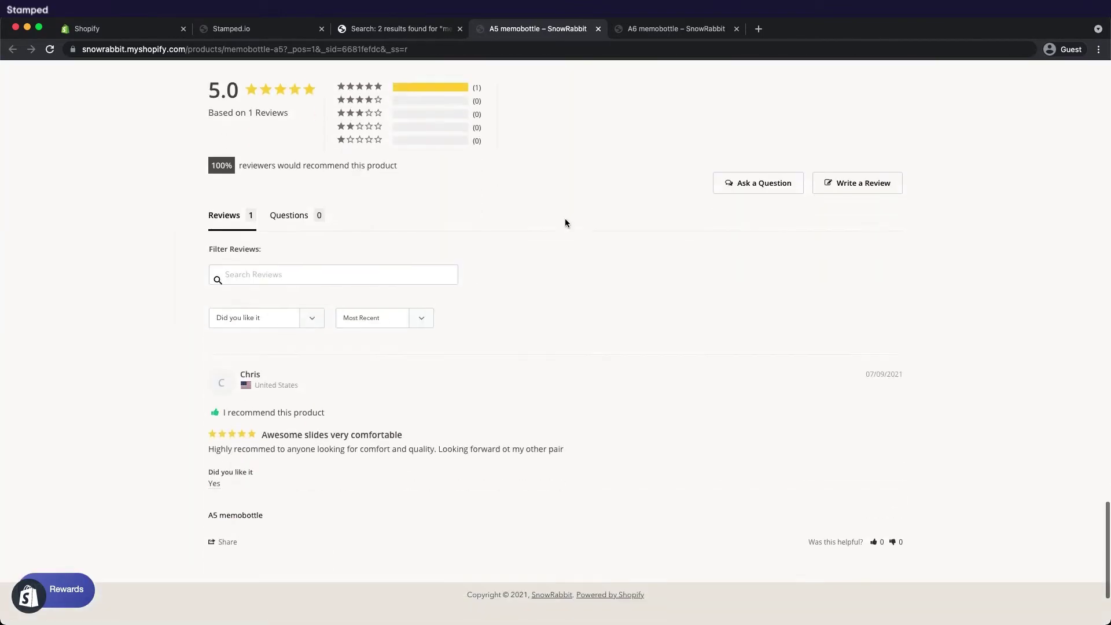
left_click(637, 30)
scroll(523, 602, "down", 15)
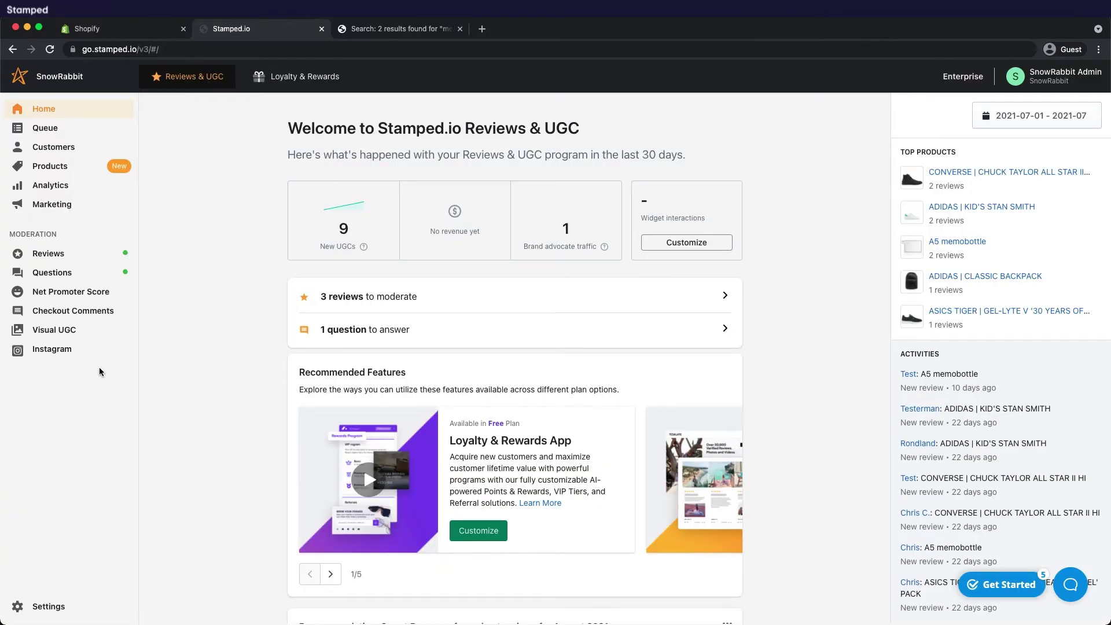
From Stamped.io Settings, go to the empty Groups tab and begin adding a group
left_click(54, 606)
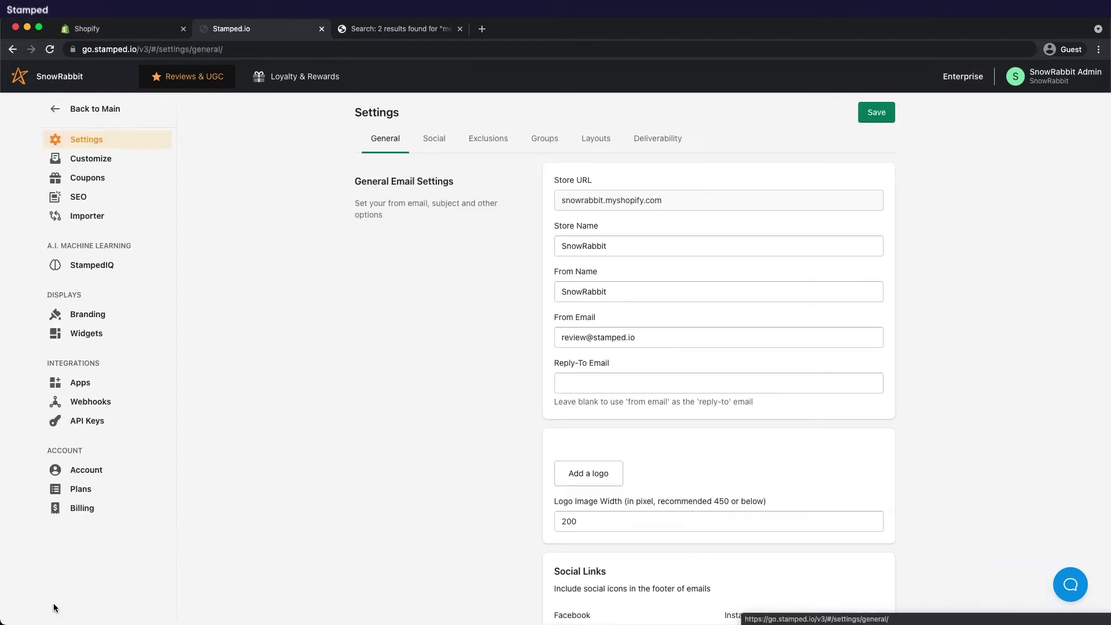
left_click(546, 145)
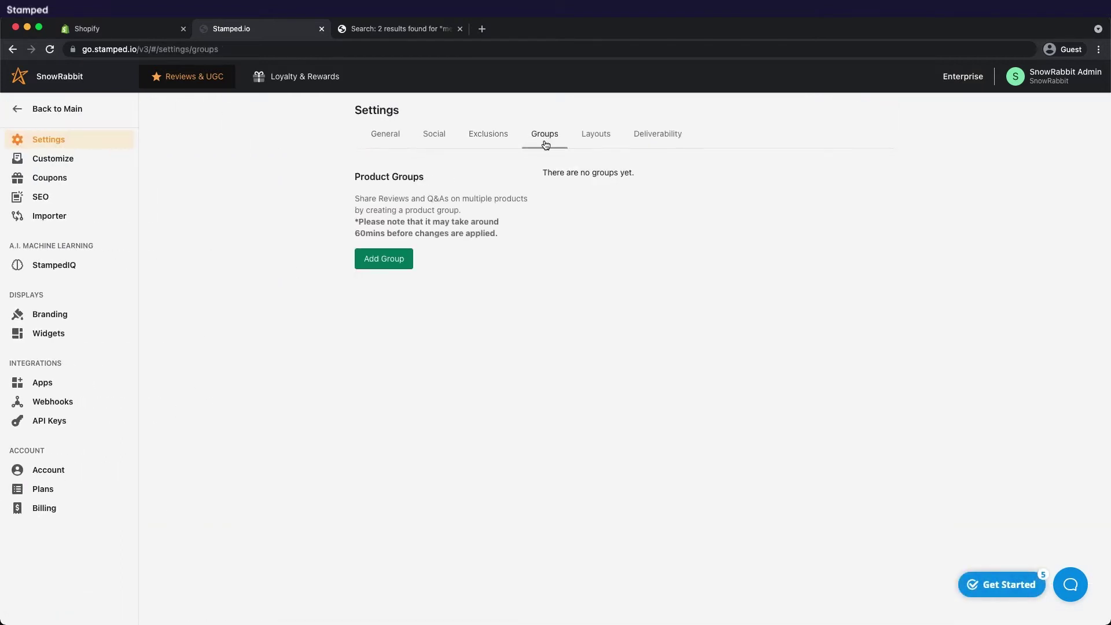
left_click(380, 257)
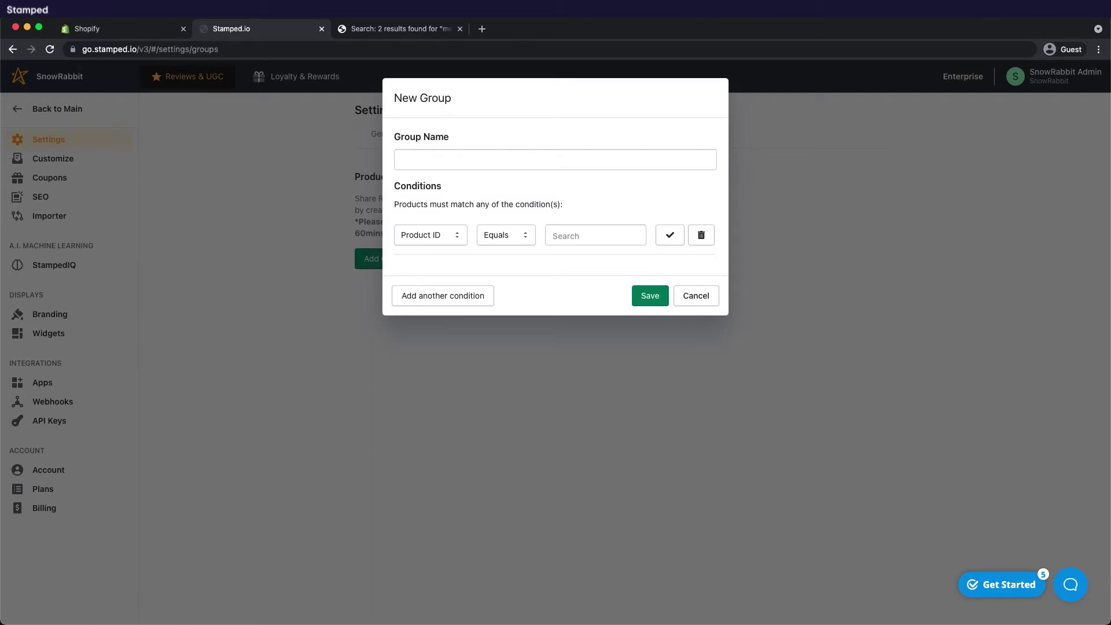
Inspect the condition's product field and Equals/Contains options, then cancel the unsaved group
left_click(445, 237)
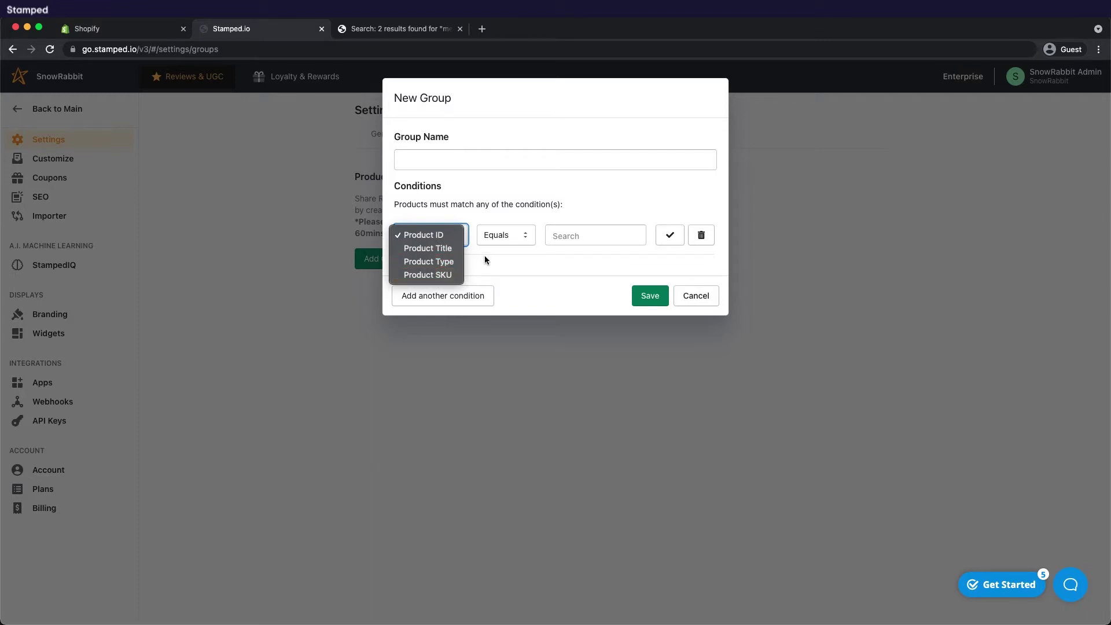
left_click(504, 236)
left_click(505, 236)
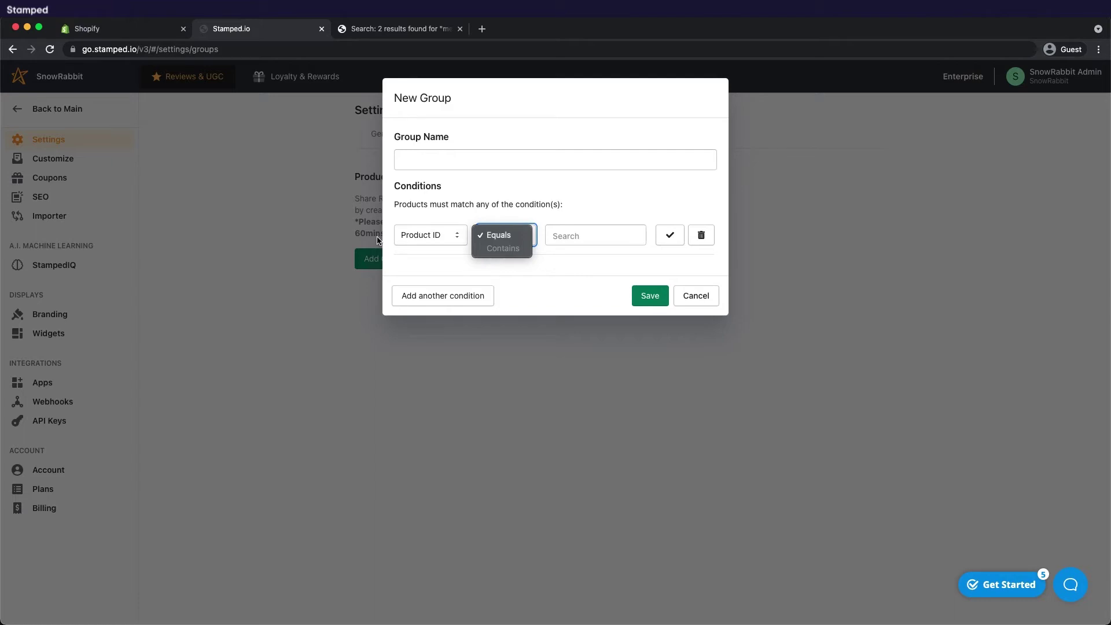
left_click(446, 373)
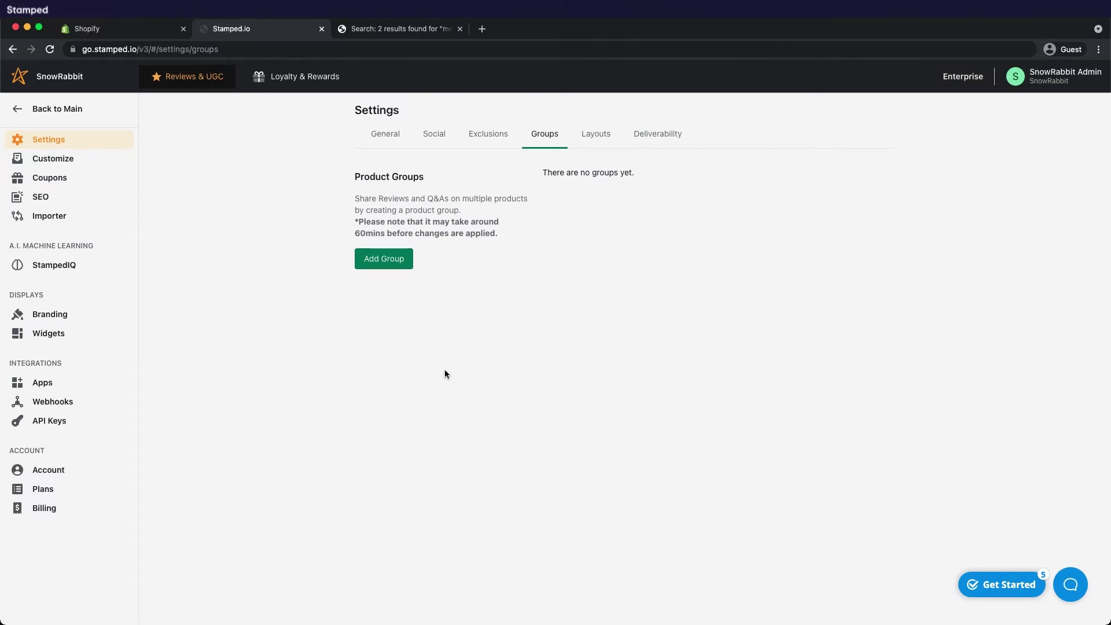
Start a new product group named Memobottles
left_click(402, 264)
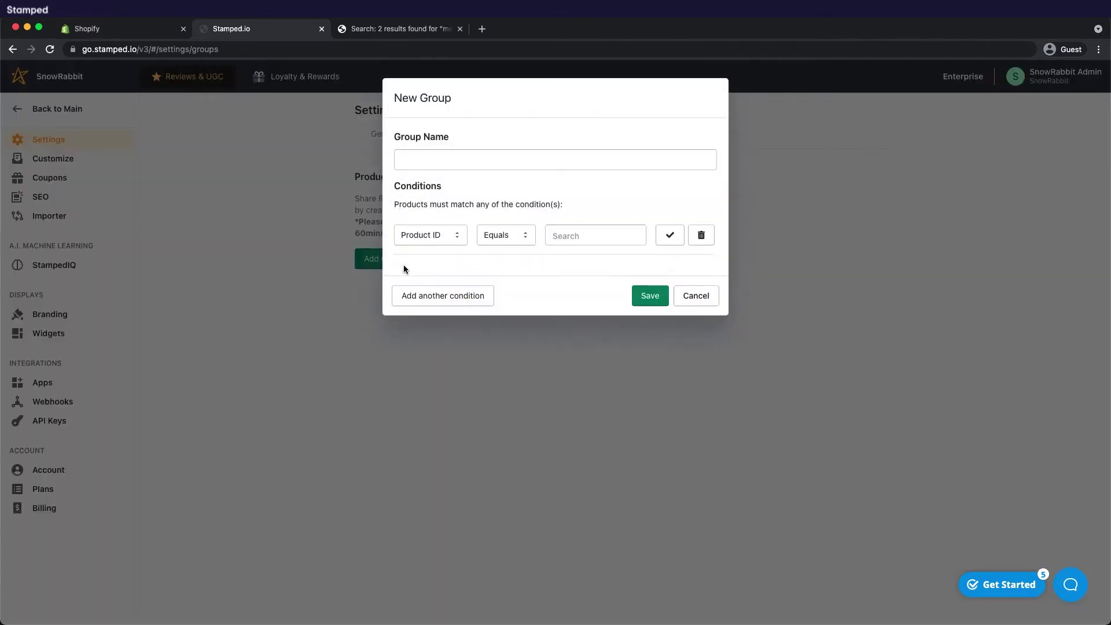
left_click(428, 167)
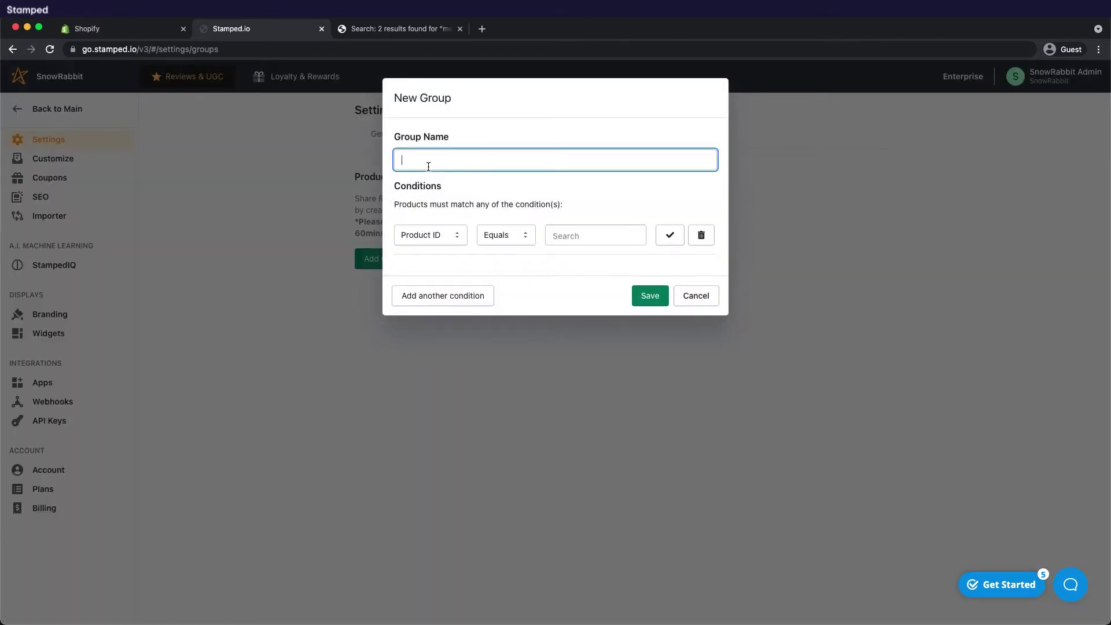
type("Memobottles")
key("super+Tab")
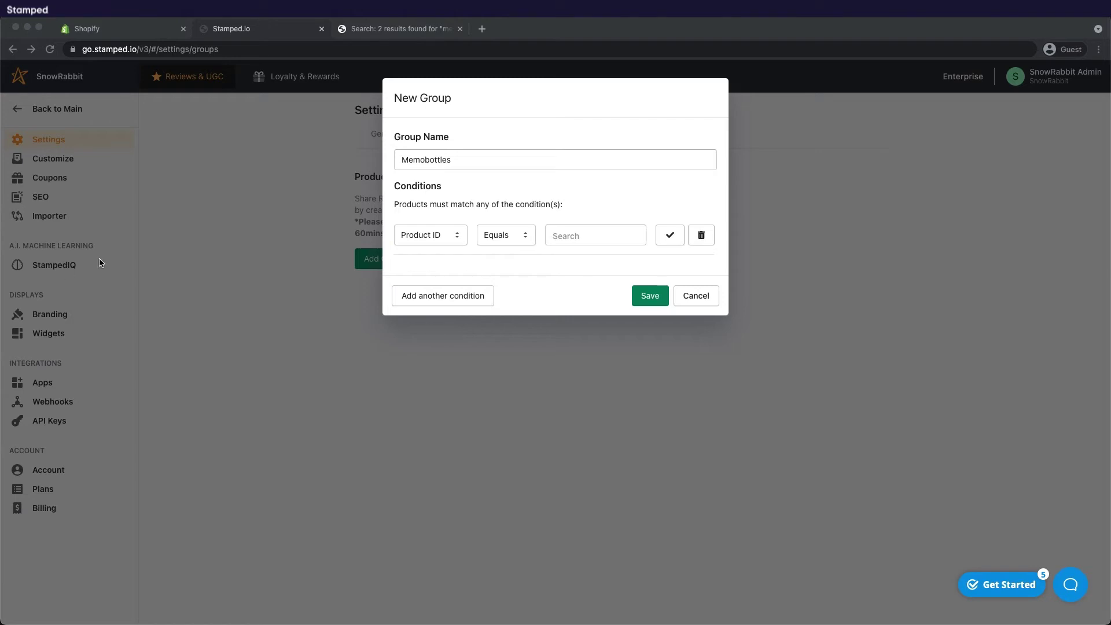
left_click(581, 235)
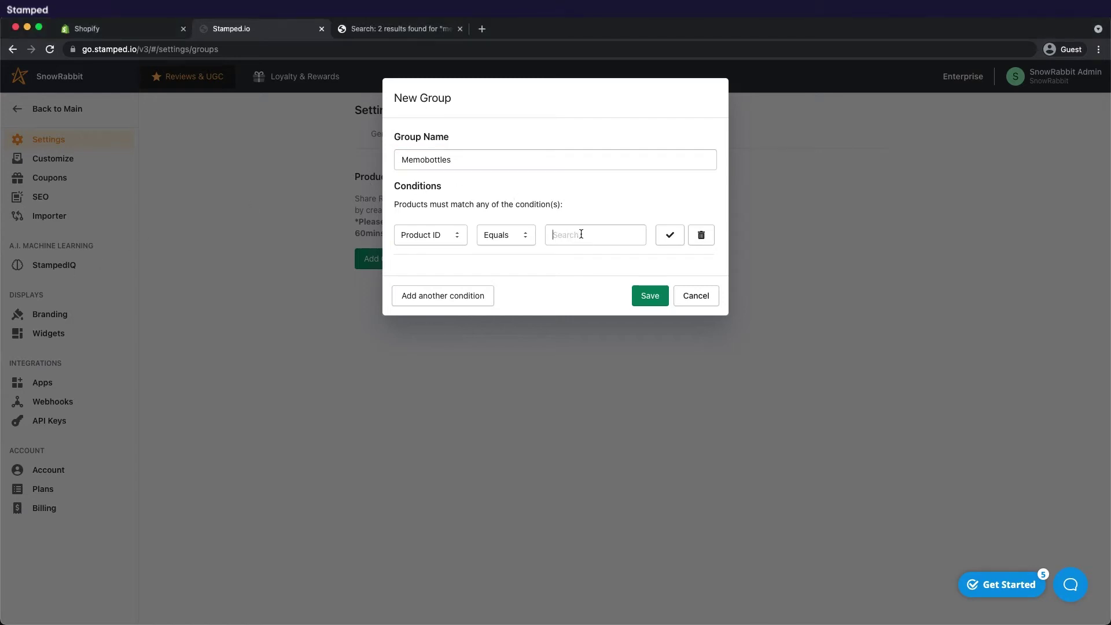
key("super+v")
left_click(567, 254)
left_click(454, 295)
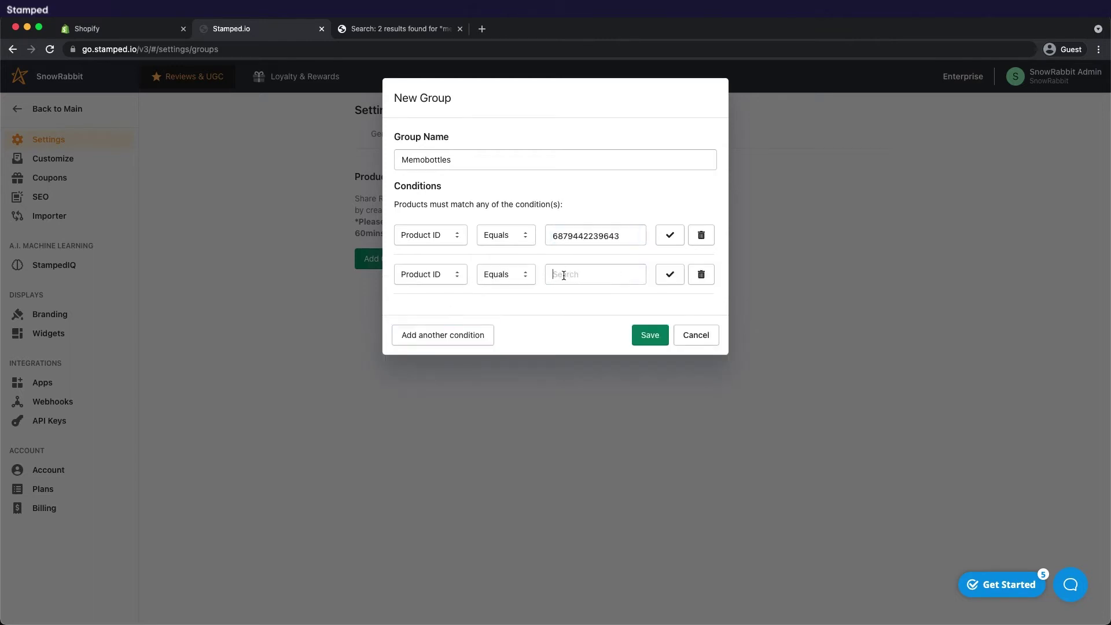
key("super+v")
left_click(581, 291)
left_click(669, 274)
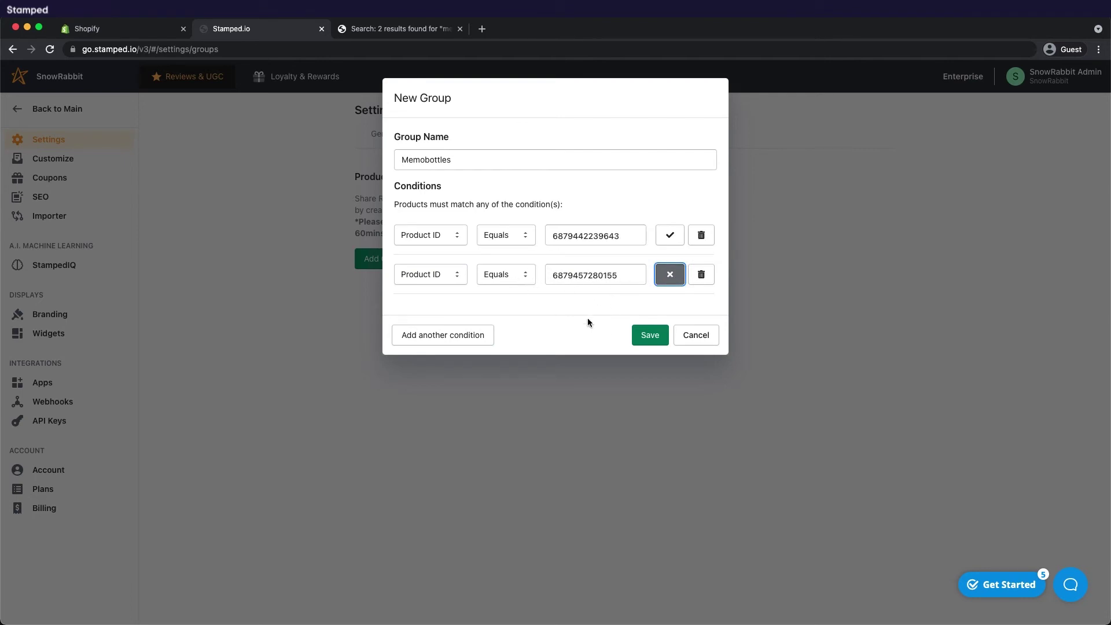
left_click(664, 339)
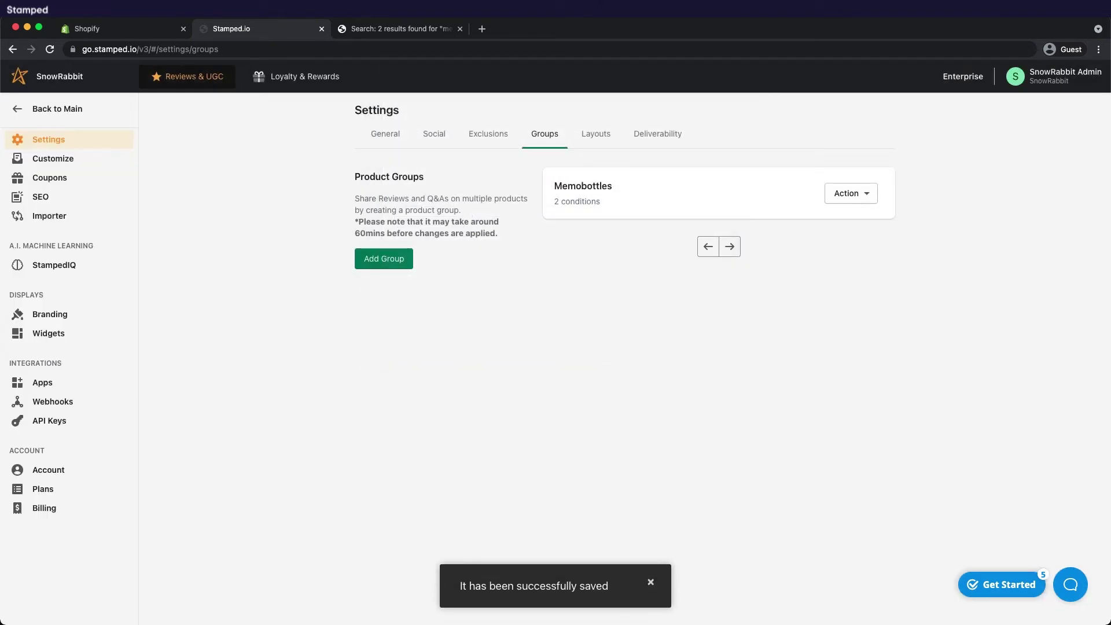
Start a new group named 'Groups with Different Conditions'
left_click(383, 267)
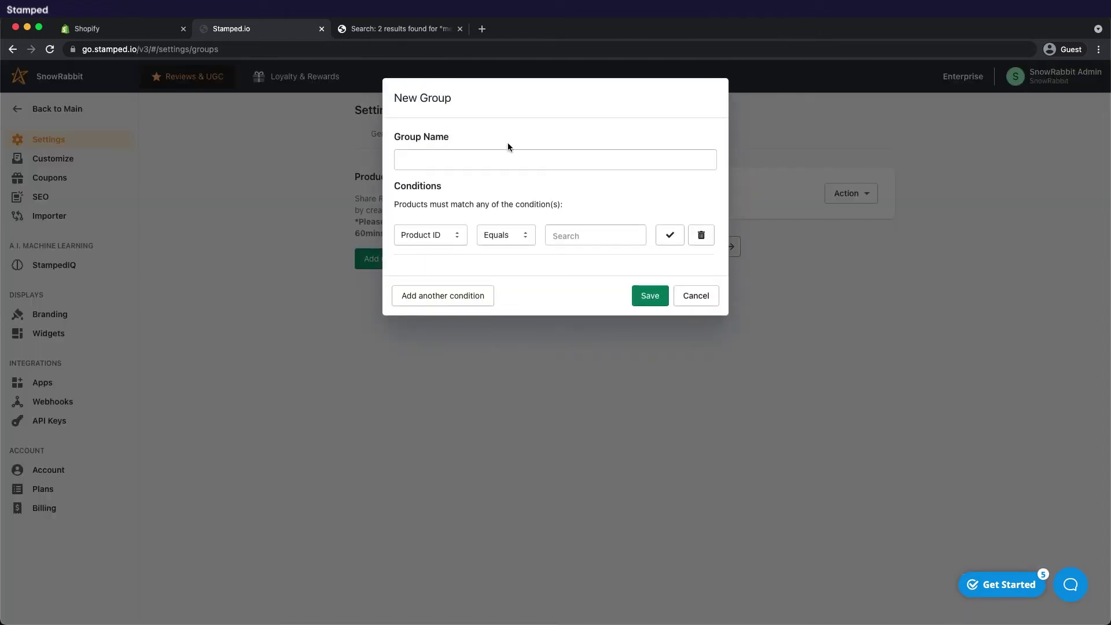
left_click(502, 151)
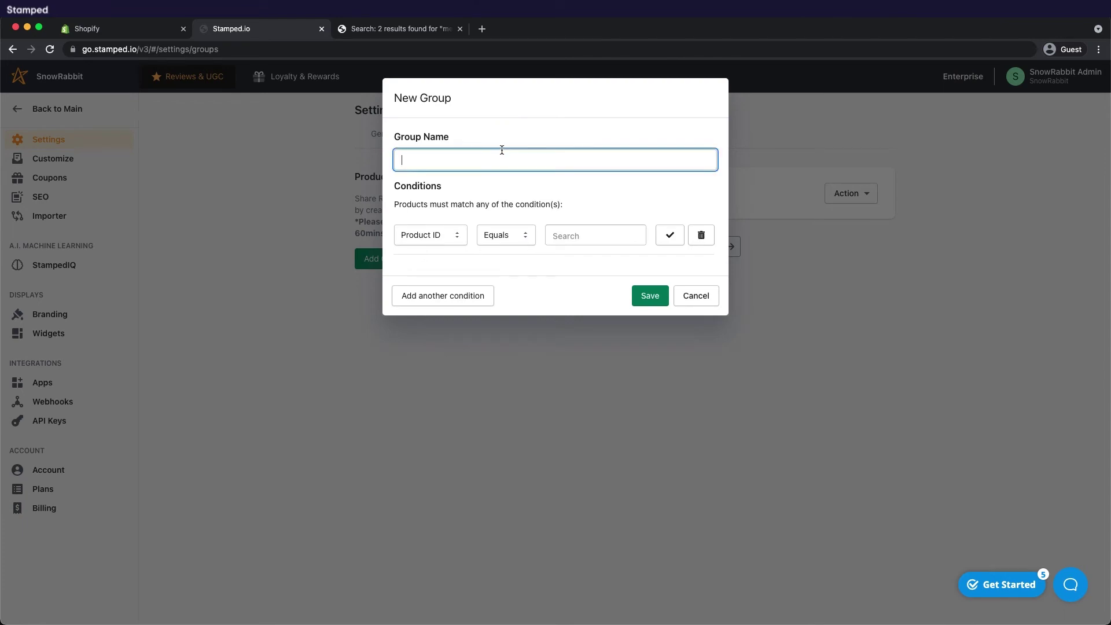
type("Groups with Different Conditions")
Add a Product Title equals memobottle condition with grouped reviews turned off
left_click(442, 235)
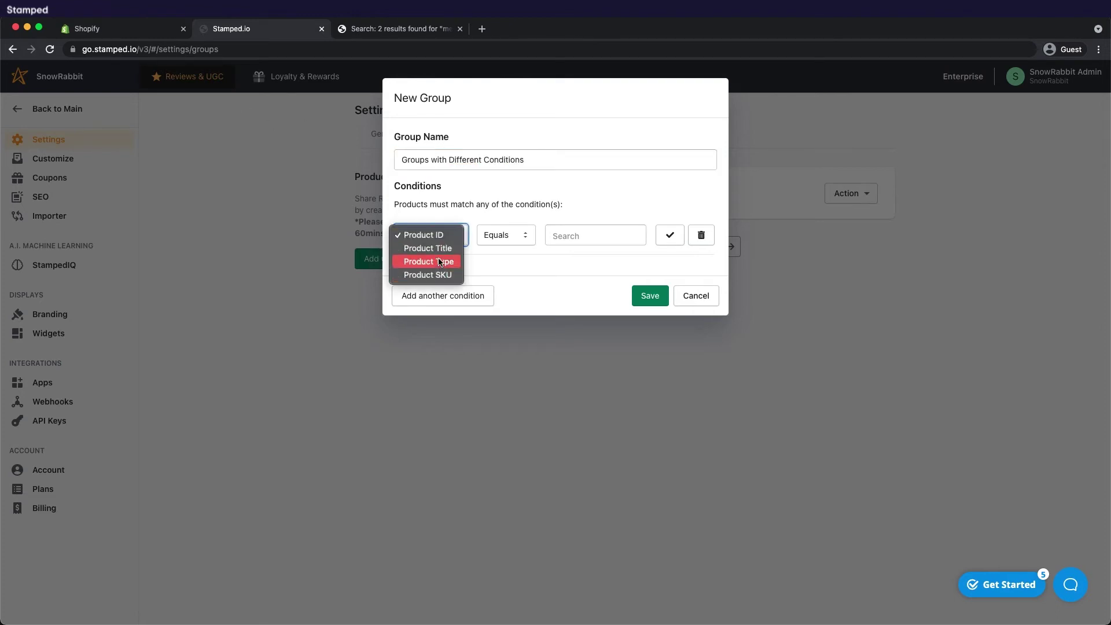
left_click(435, 247)
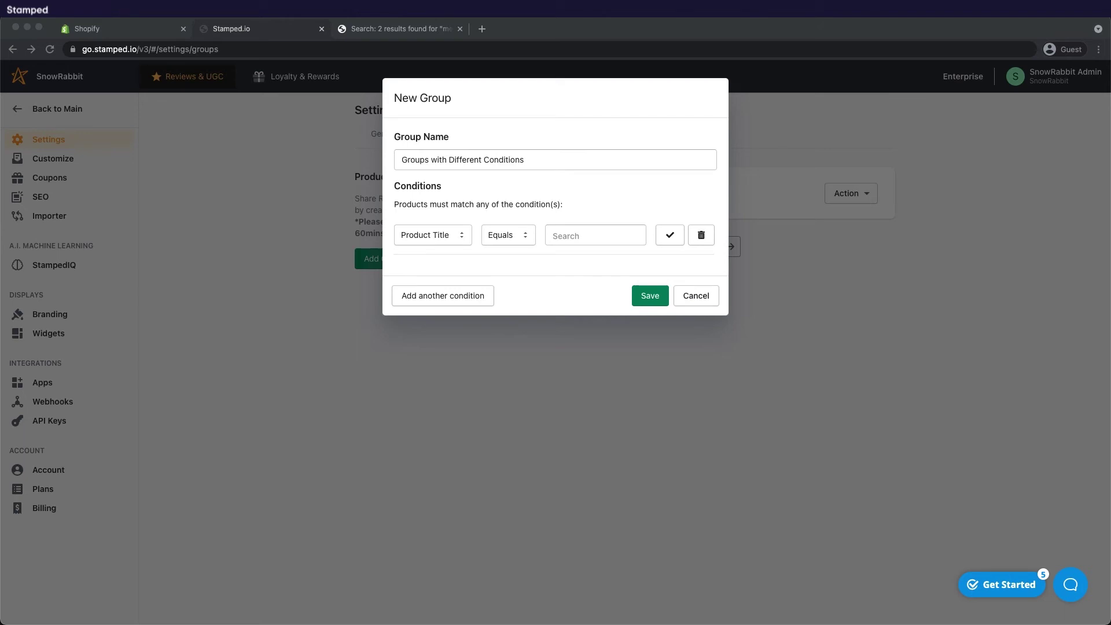
left_click(558, 235)
left_click(560, 235)
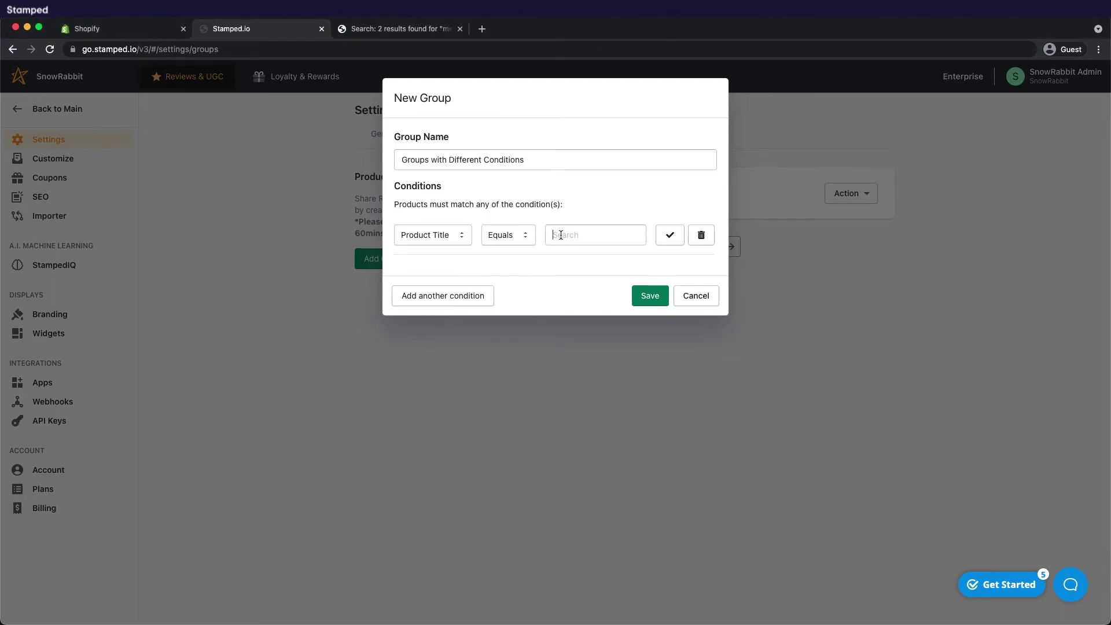
type("memobottle")
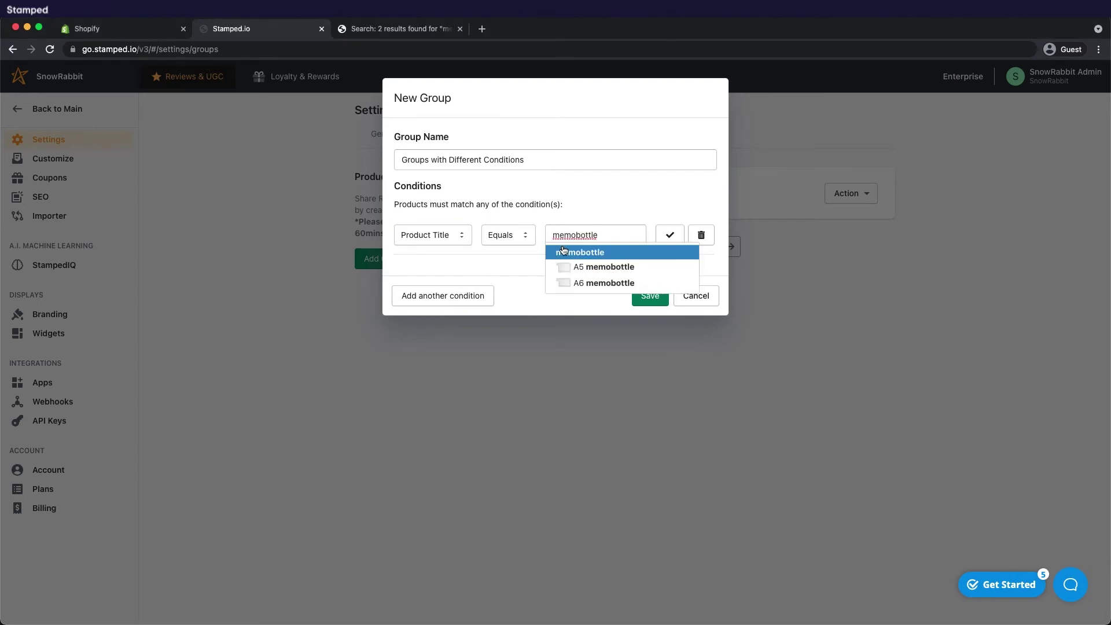
left_click(570, 258)
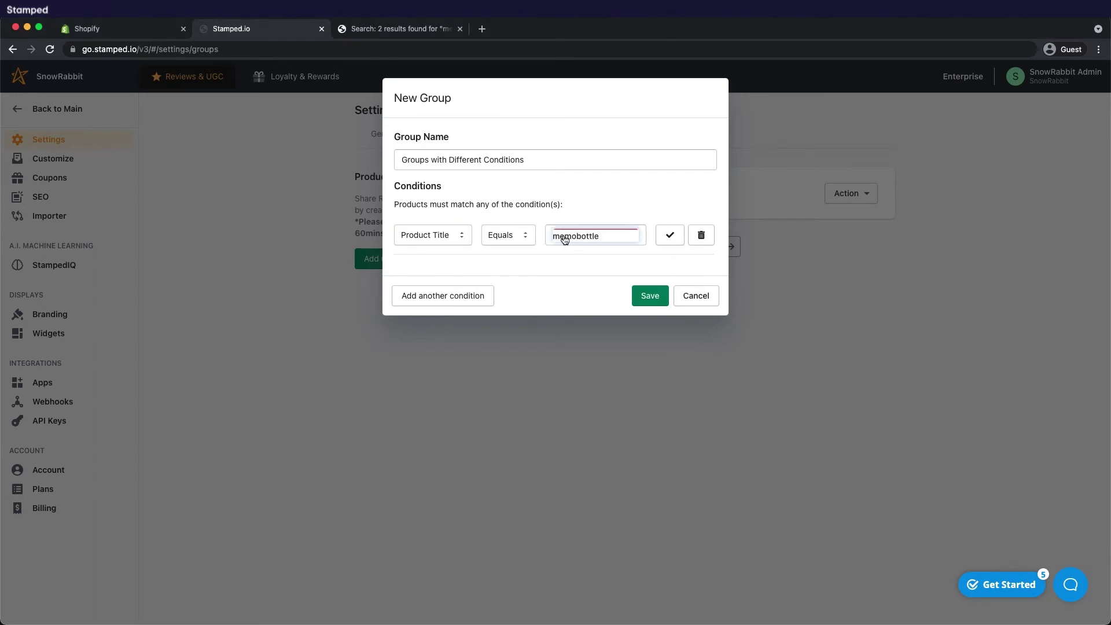
left_click(666, 236)
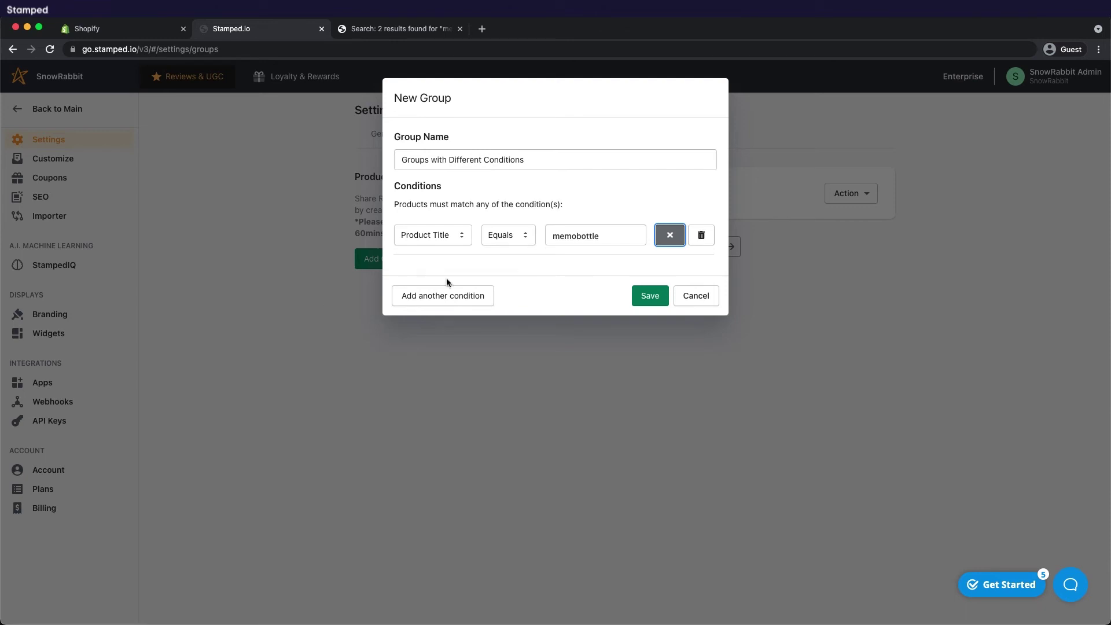
Add a second condition matching Product SKU AB124
left_click(467, 297)
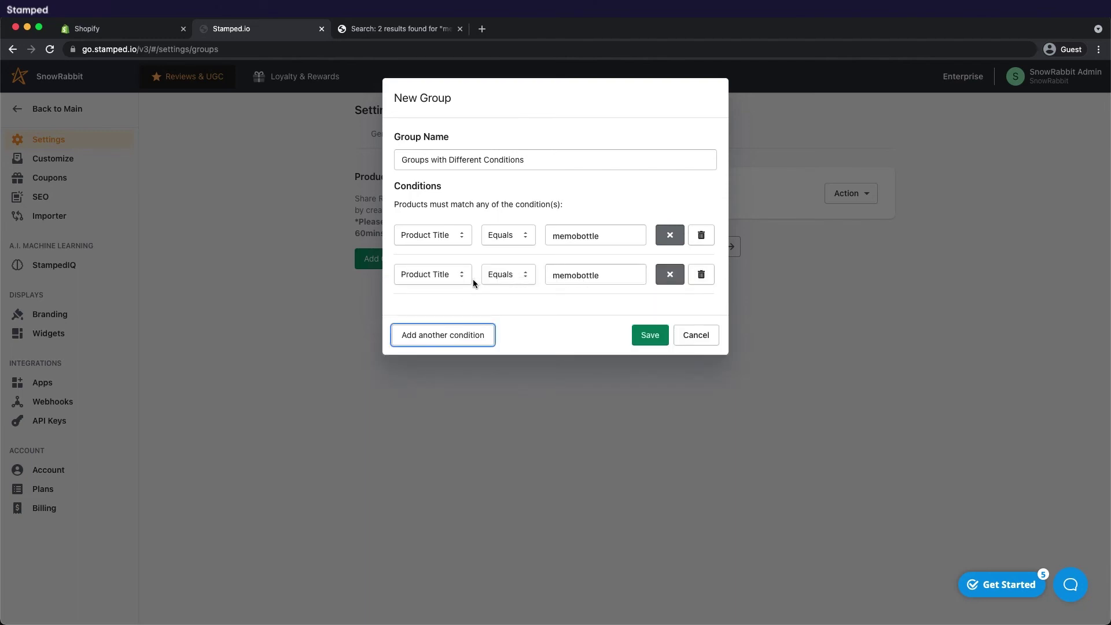
left_click(451, 278)
left_click(439, 301)
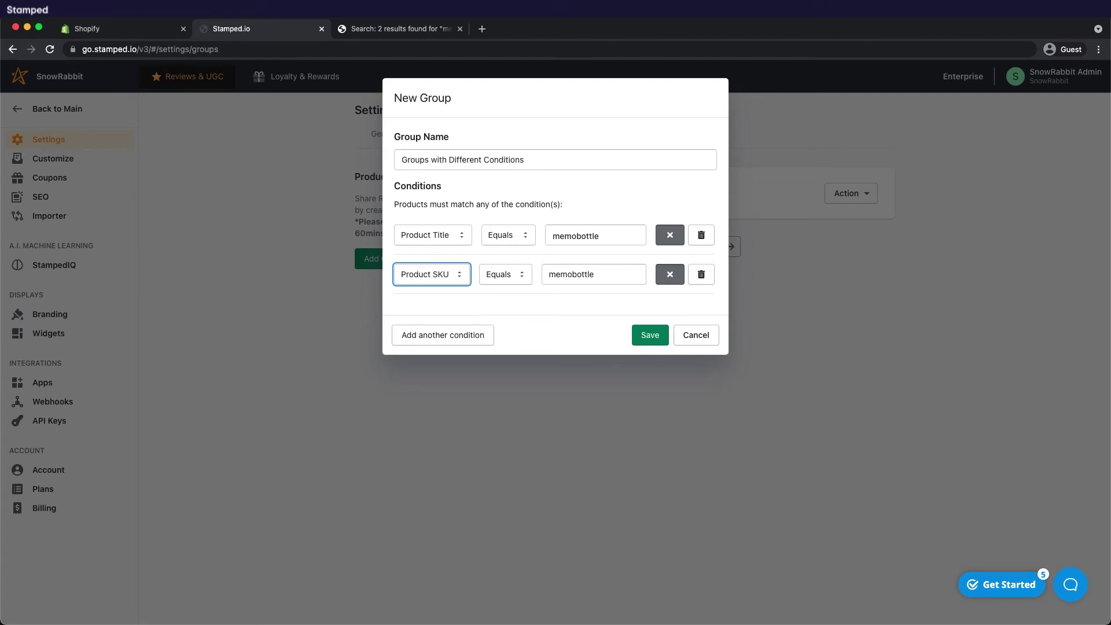
double_click(587, 276)
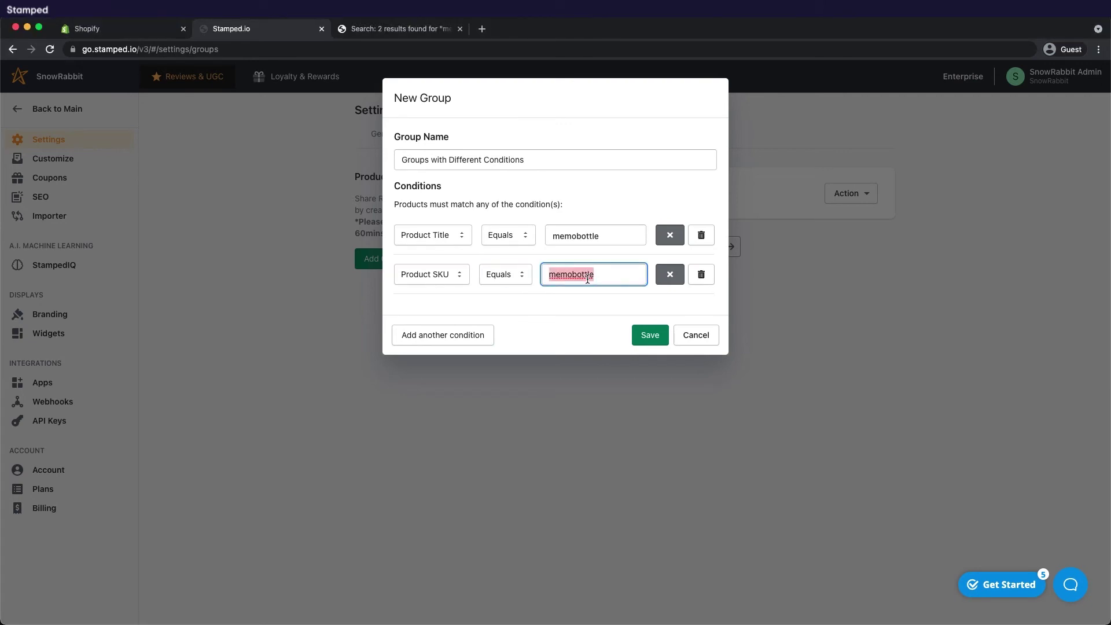
type("AB")
type("124")
In product-card.liquid, replace {{ product.handle }} in data-product-sku with the variant SKU expression
key("ctrl+shift+Tab")
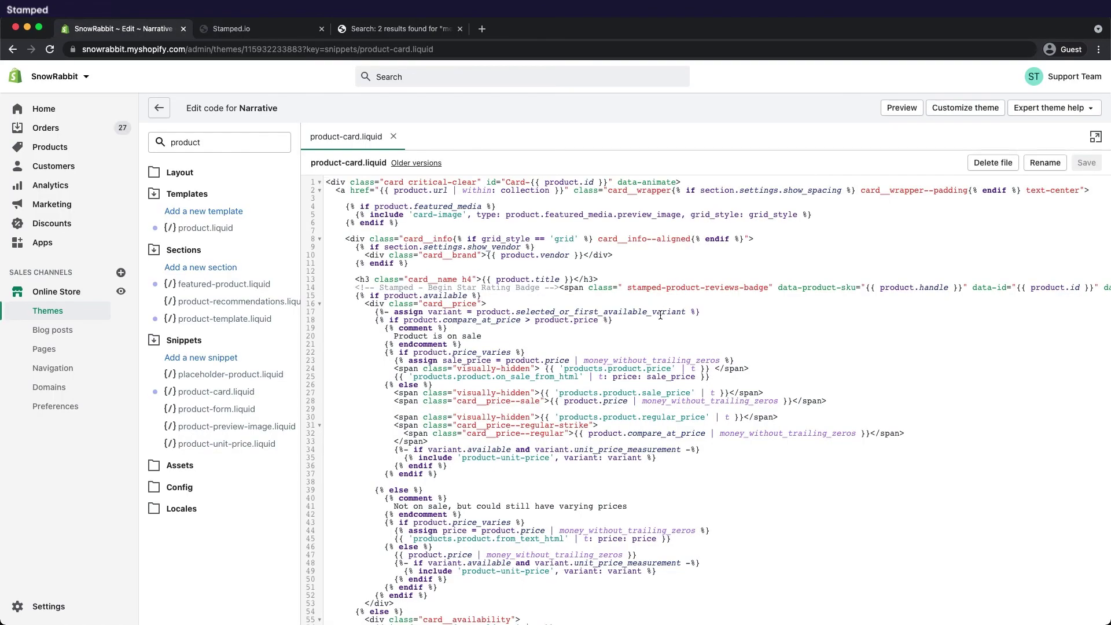
scroll(660, 315, "right", 5)
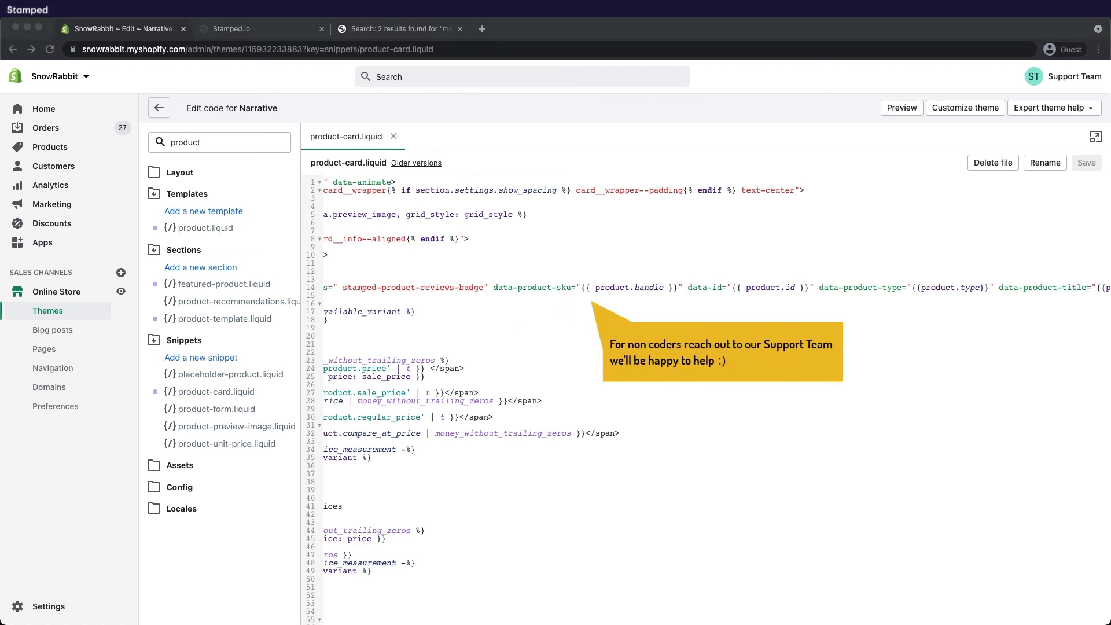
left_click_drag(579, 287, 683, 287)
type("{product.selected_or_first_available_variant.sku}}")
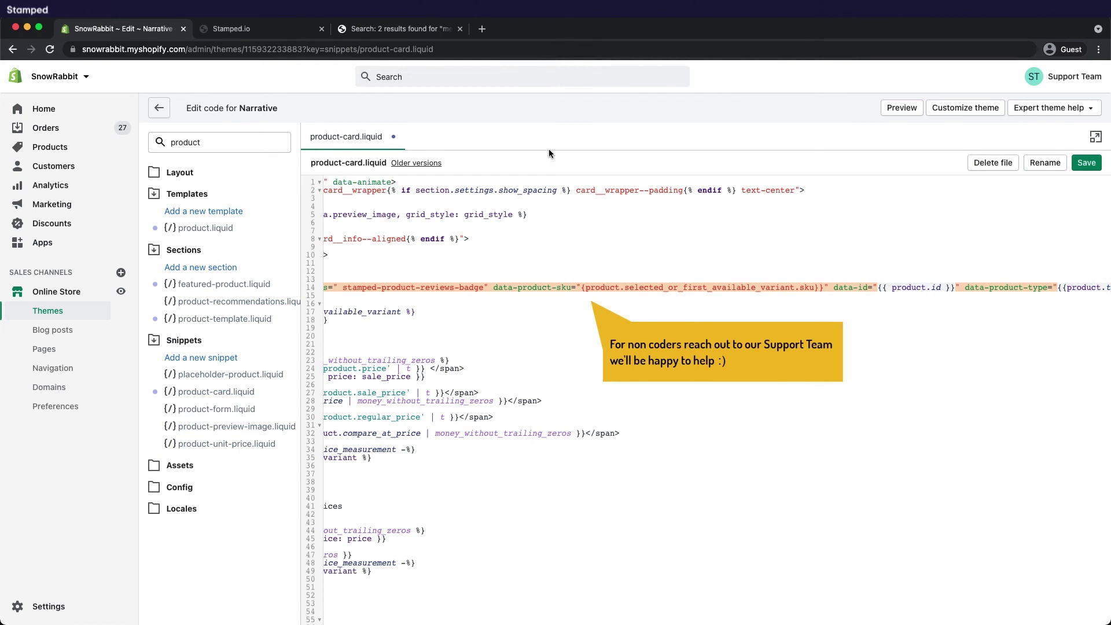
left_click(582, 287)
key("ctrl+Tab")
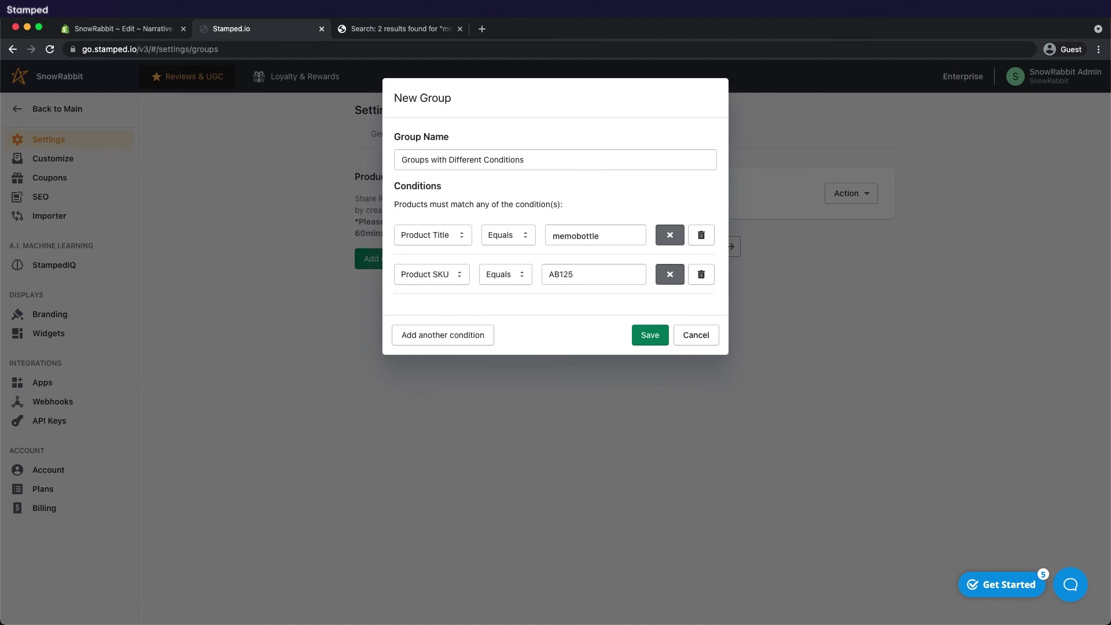
Add a third condition: Product Type equals bottle
left_click(445, 335)
left_click(441, 319)
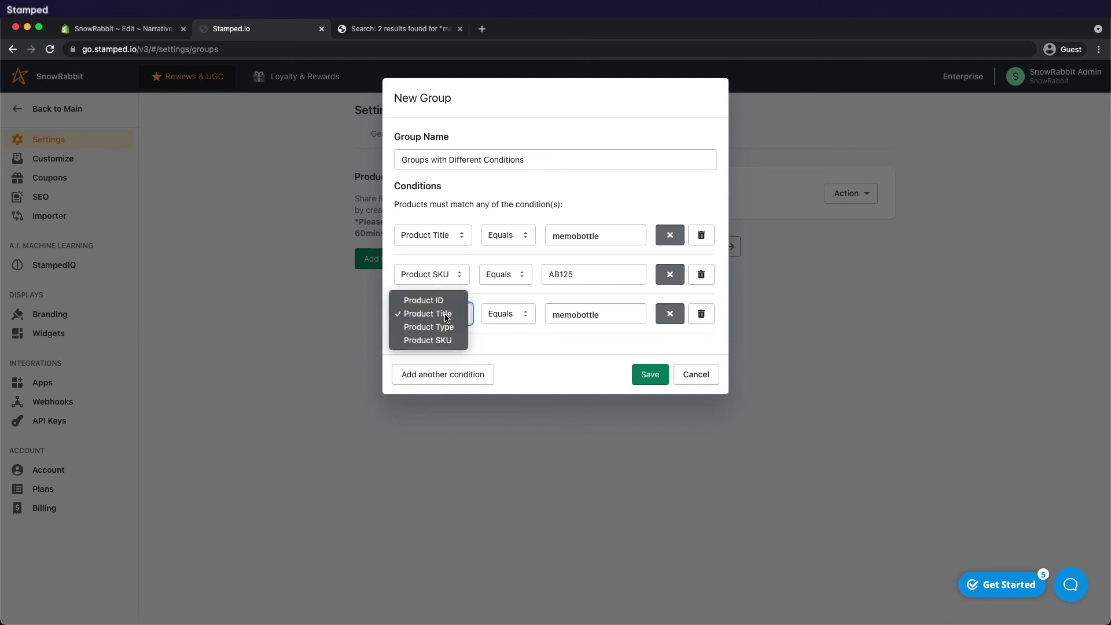
left_click(440, 320)
left_click(441, 320)
left_click(439, 326)
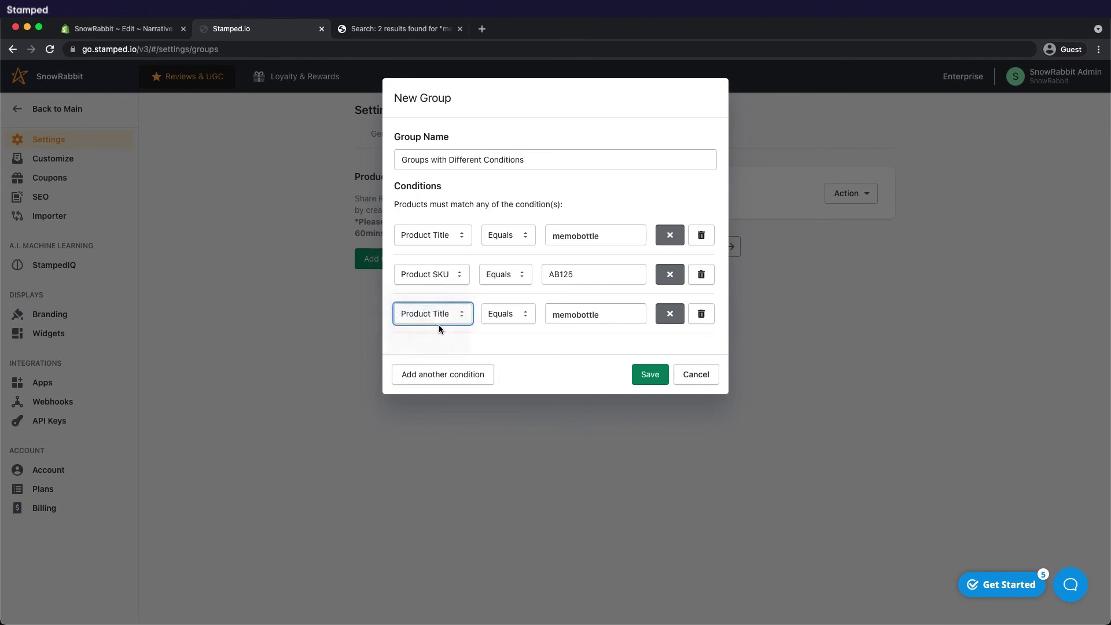
left_click(558, 315)
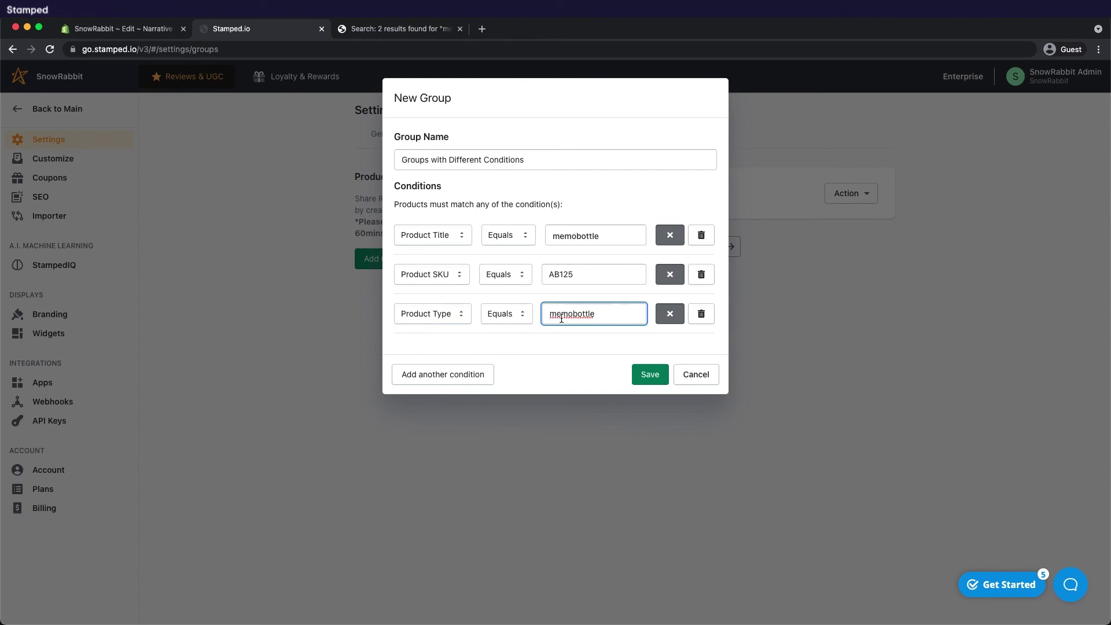
double_click(560, 303)
type("bottles")
key("BackSpace")
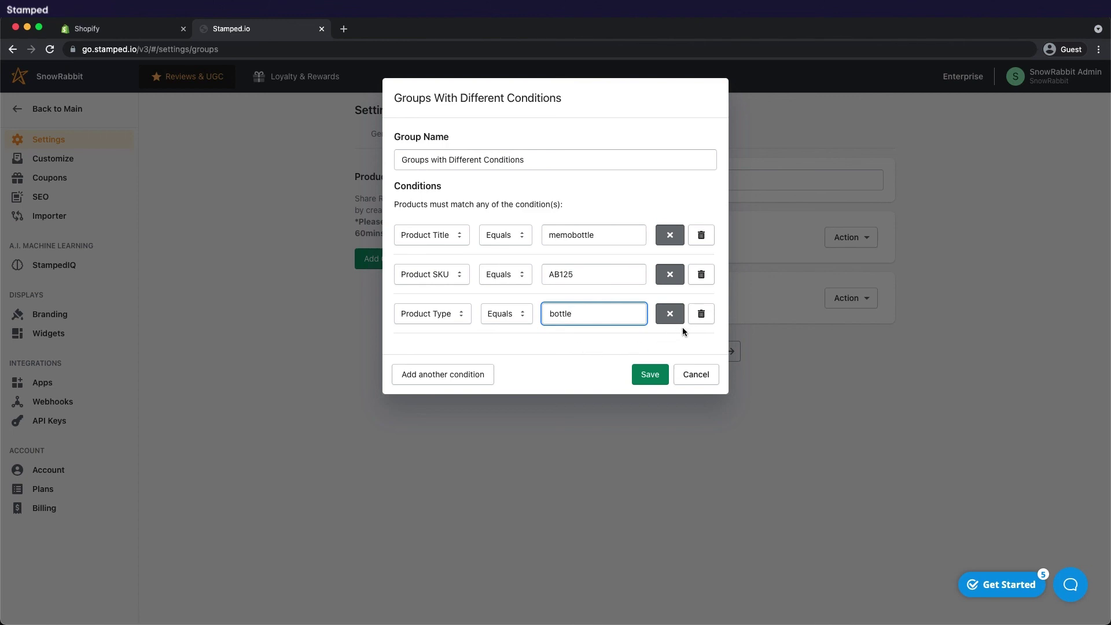
Turn grouped reviews back on for all three conditions and save the group
left_click(670, 314)
left_click(670, 274)
left_click(669, 235)
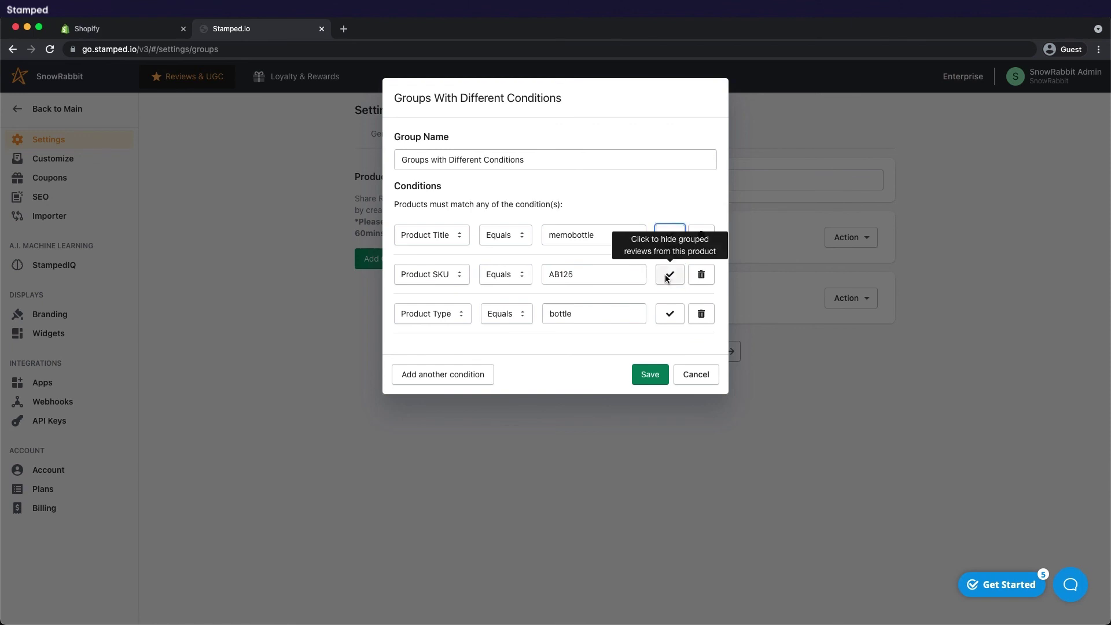
left_click(645, 375)
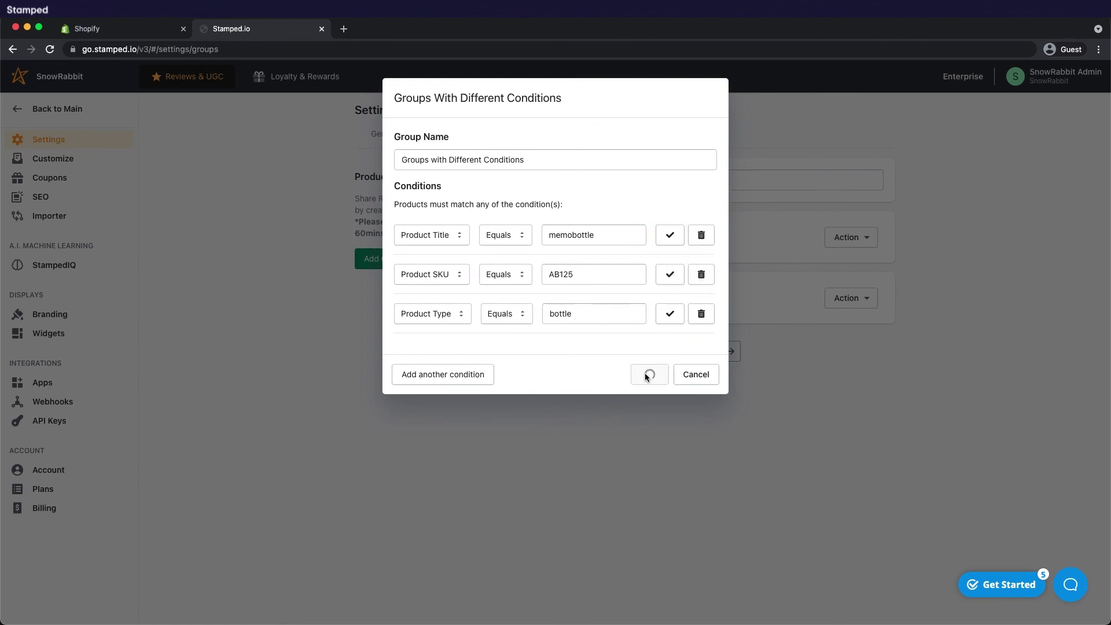